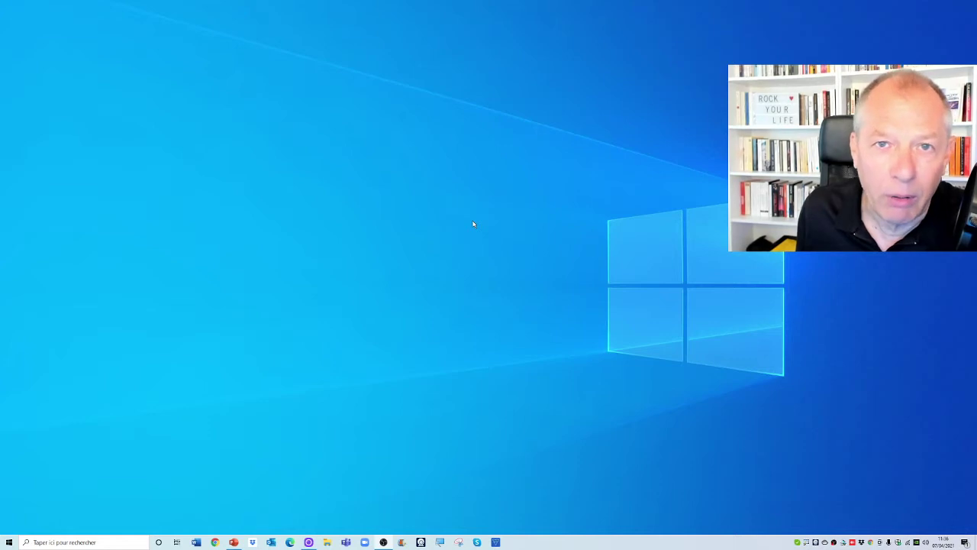
pyautogui.rightClick(473, 222)
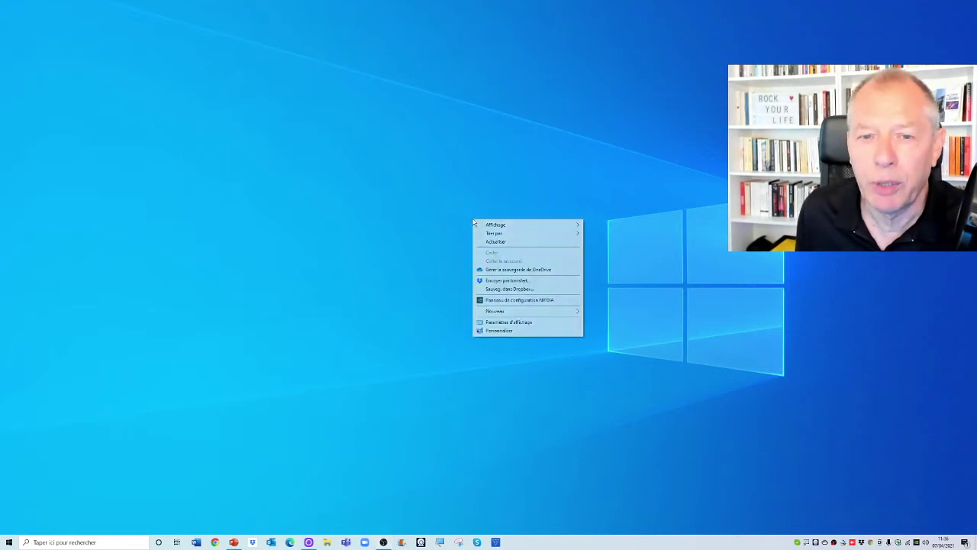
pyautogui.moveTo(500, 226)
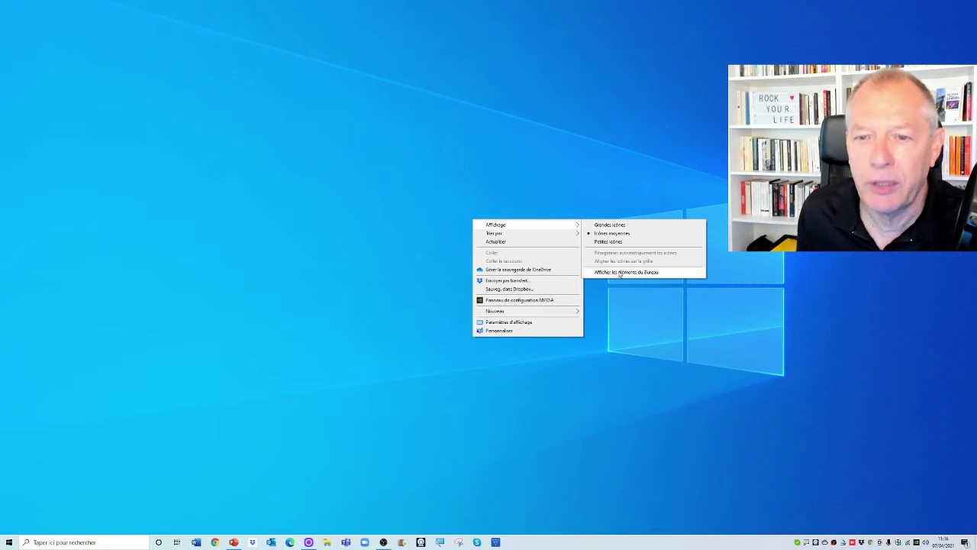
pyautogui.click(601, 164)
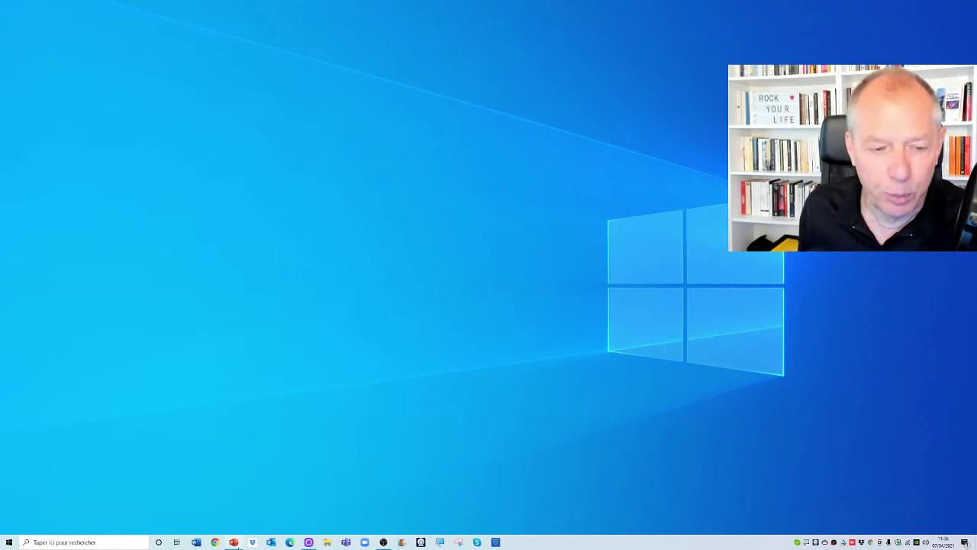
# Step: Open Chrome and toggle the Marcher 1h task off and back on in the new tab's Todo list
pyautogui.click(215, 542)
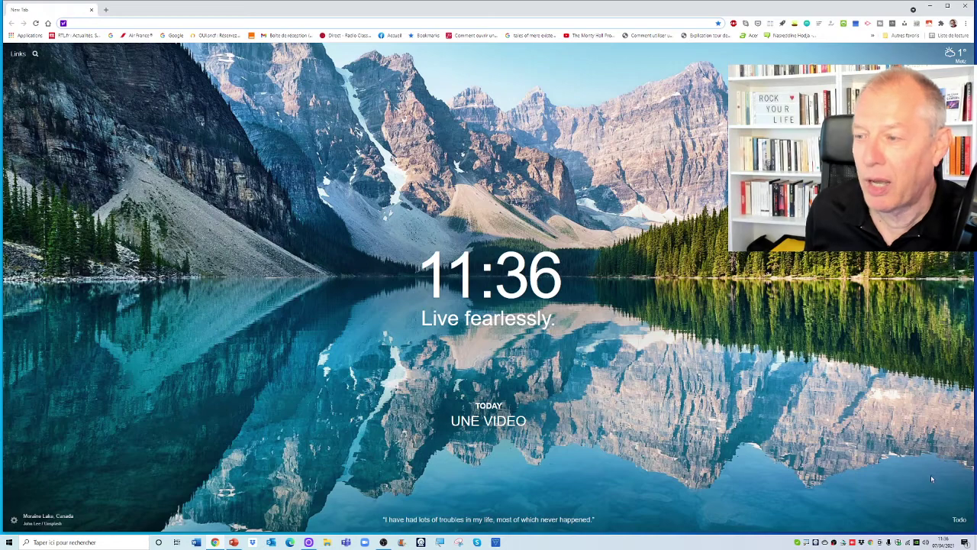
pyautogui.click(958, 519)
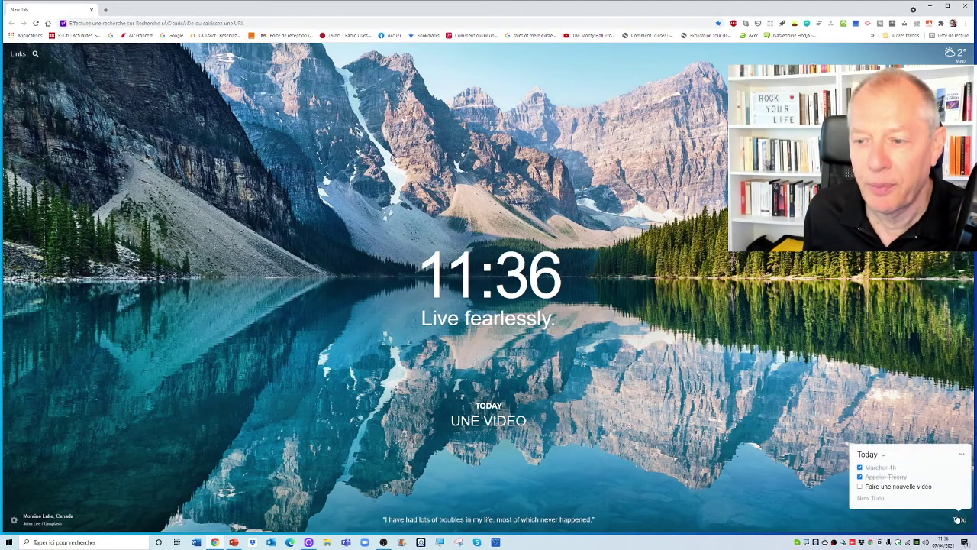
pyautogui.click(860, 468)
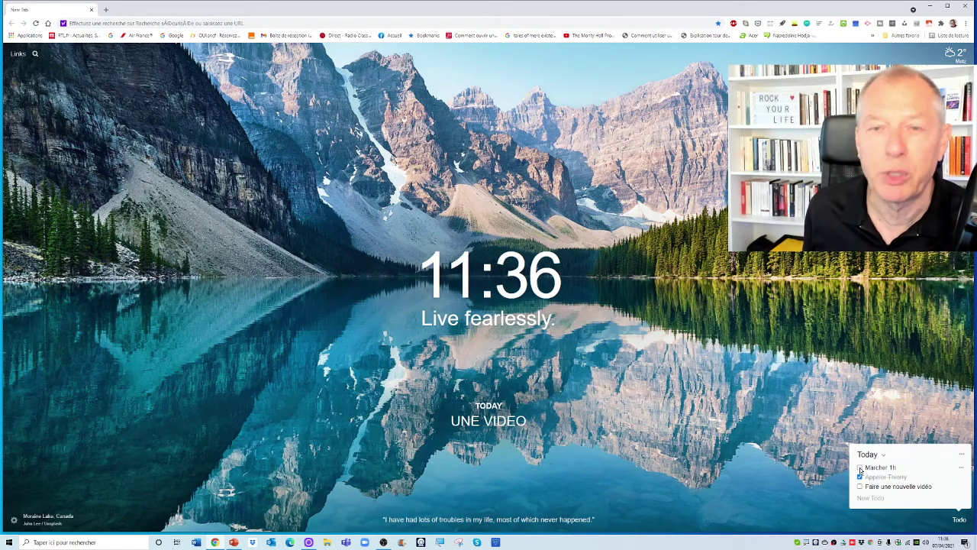
pyautogui.click(861, 468)
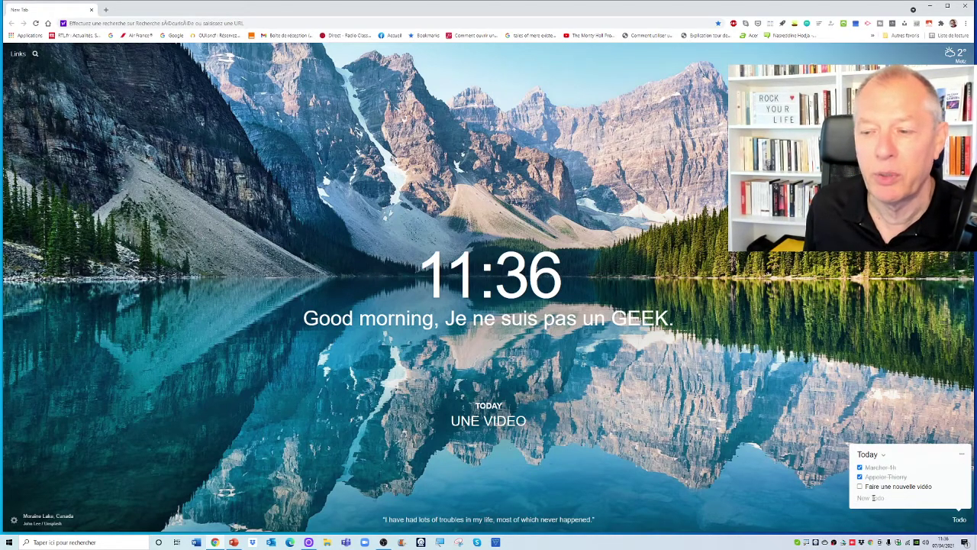
pyautogui.click(961, 519)
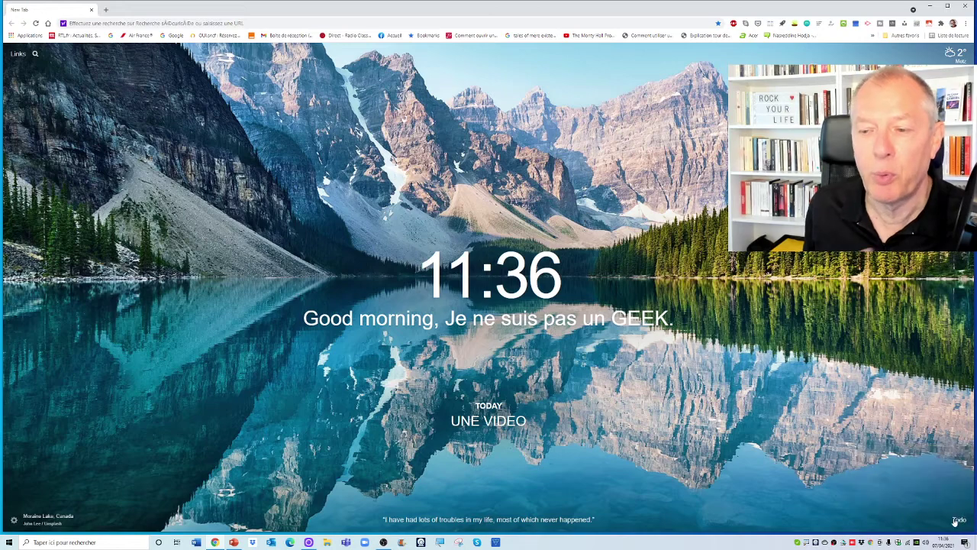
# Step: Open the Chaine YOUTUBE link from the new tab dashboard and copy the channel's URL
pyautogui.click(16, 55)
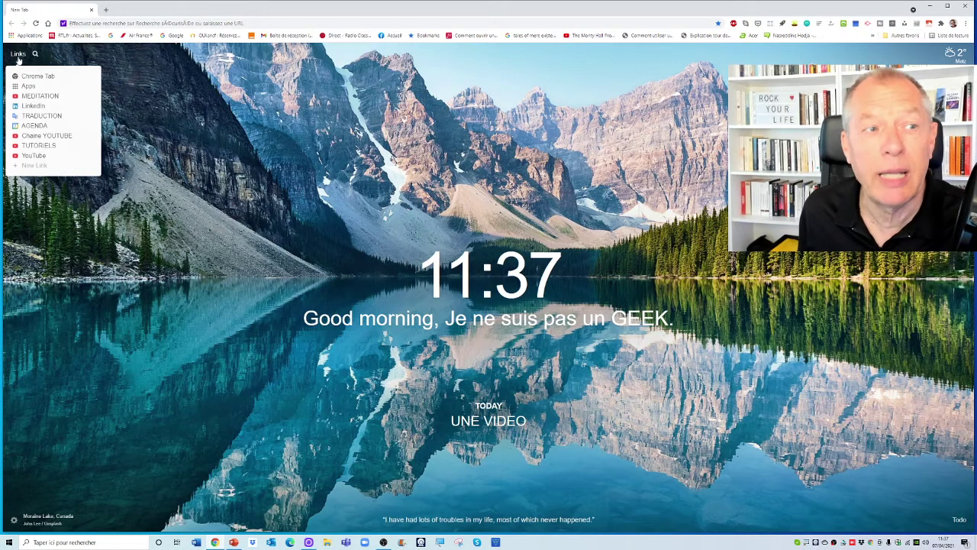
pyautogui.click(46, 136)
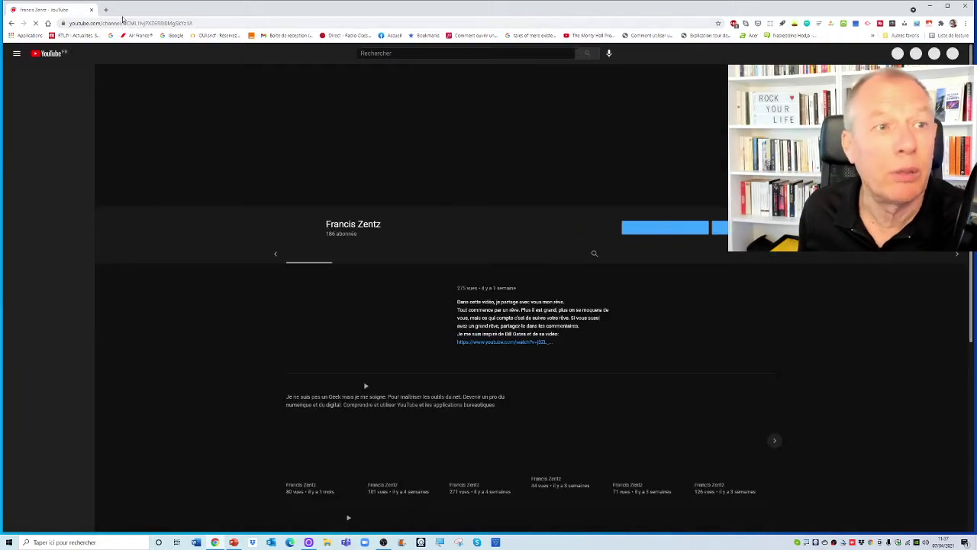
pyautogui.click(126, 23)
pyautogui.rightClick(130, 24)
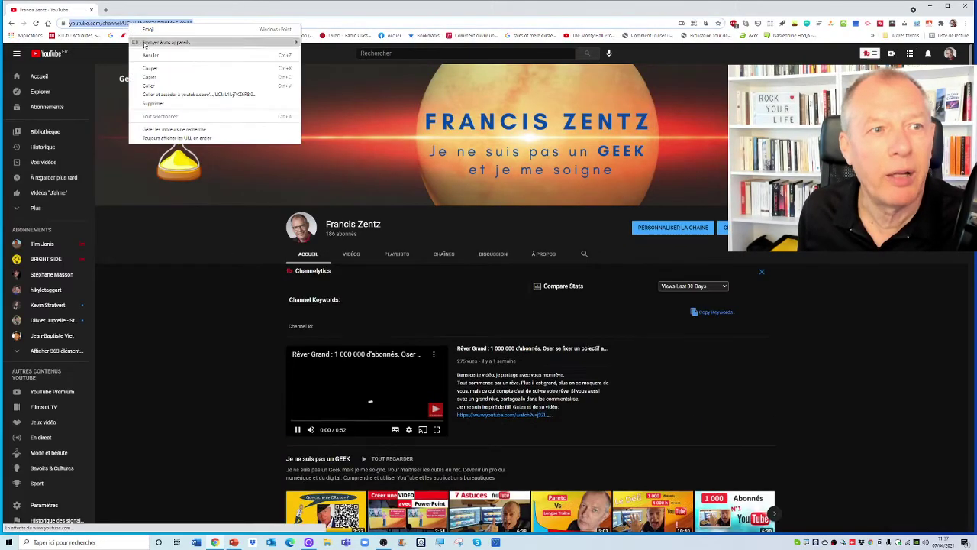
pyautogui.click(149, 76)
# Step: Return to the dashboard and try to add a new link with the copied channel URL, then dismiss the form
pyautogui.click(12, 28)
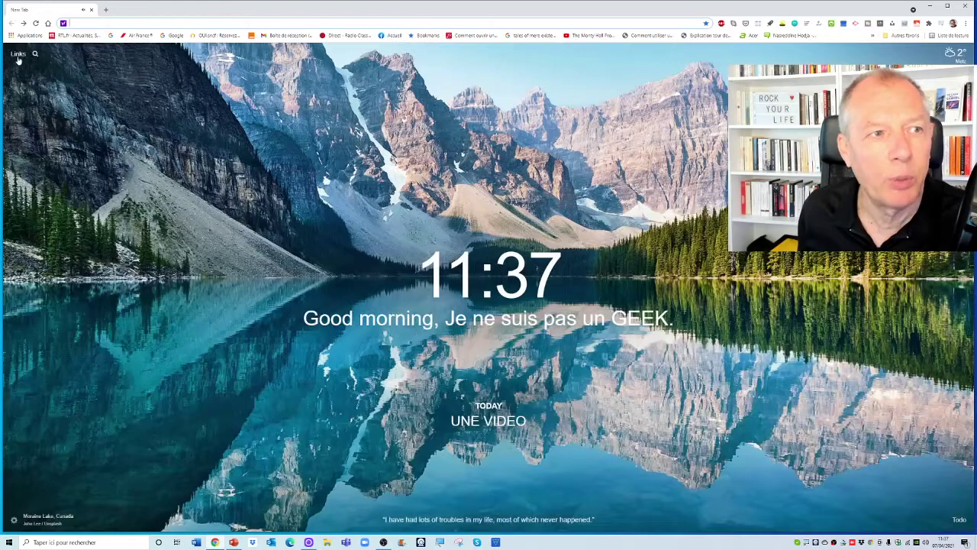
pyautogui.click(17, 55)
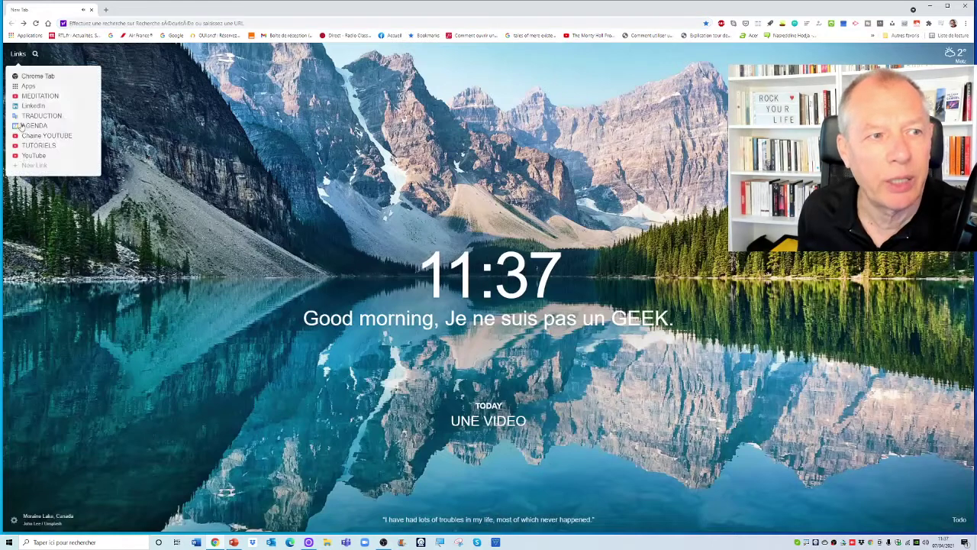
pyautogui.click(35, 166)
pyautogui.click(34, 122)
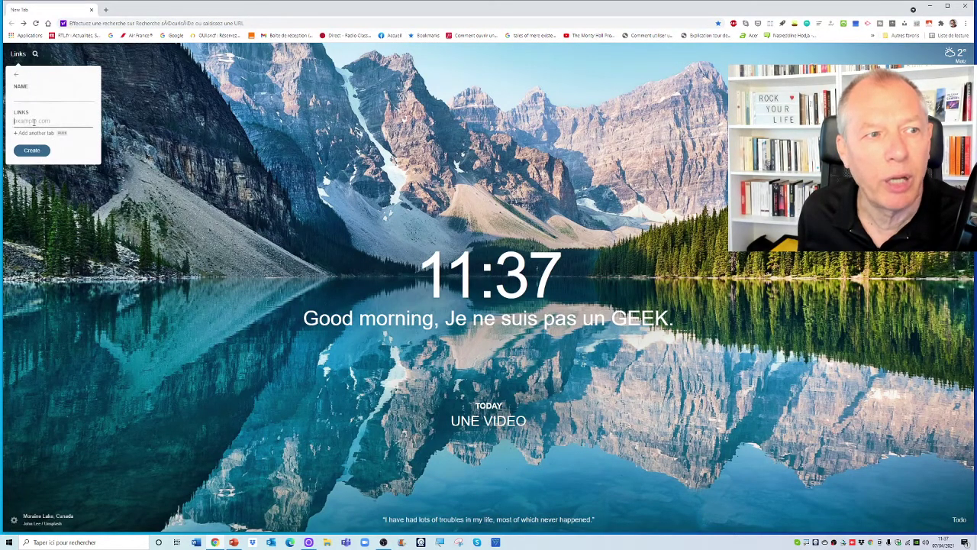
pyautogui.rightClick(33, 122)
pyautogui.click(61, 178)
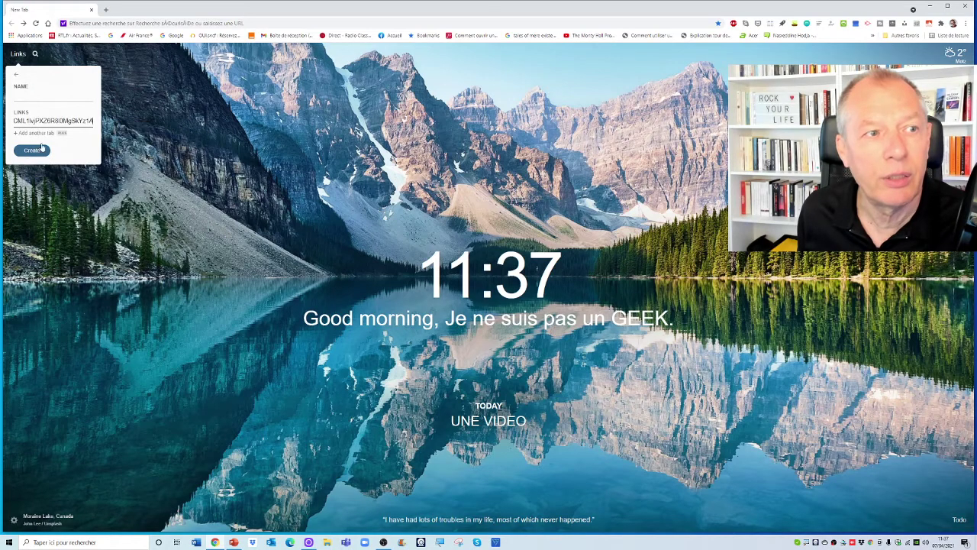
pyautogui.click(23, 97)
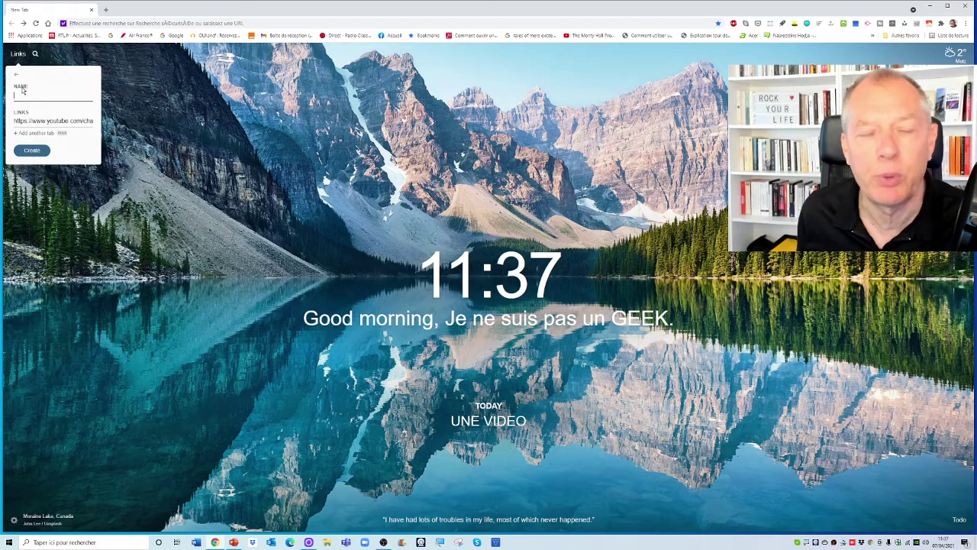
pyautogui.click(184, 118)
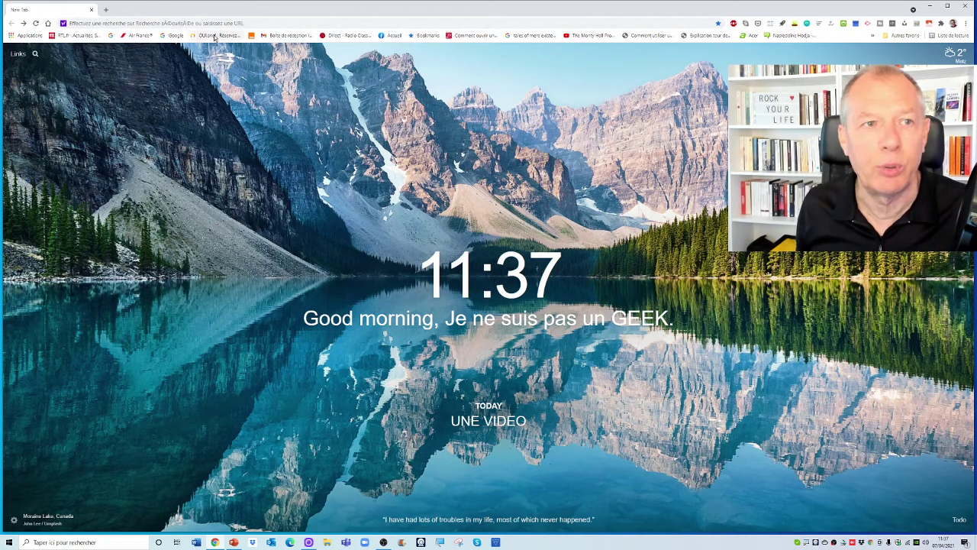
# Step: Search Google for "google chrome extension" and open the Google Chrome Web Store result
pyautogui.click(173, 35)
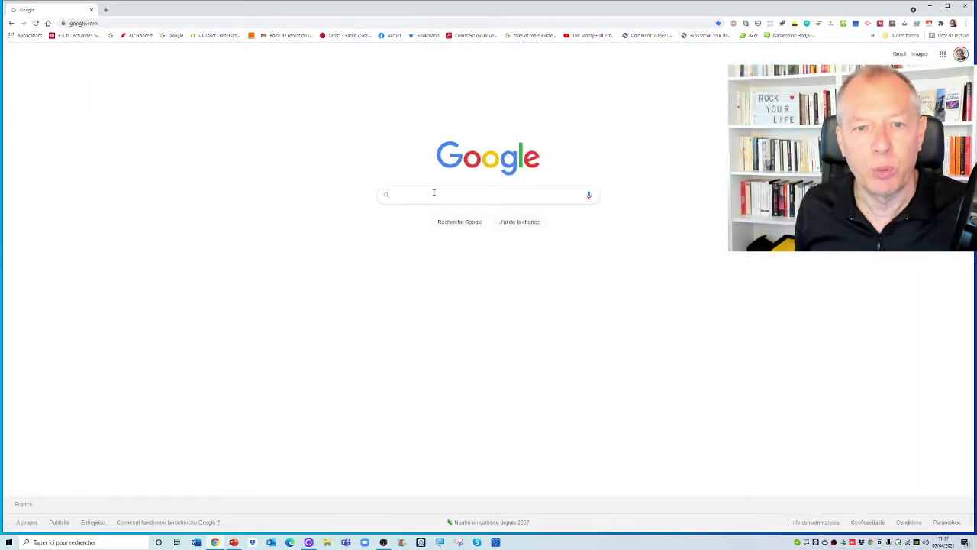
pyautogui.click(432, 194)
pyautogui.write('g')
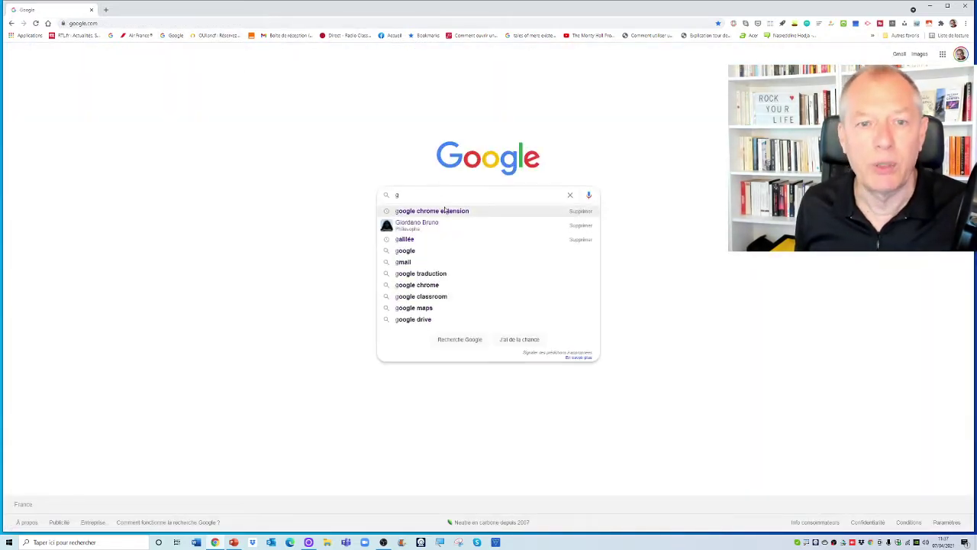
pyautogui.click(445, 211)
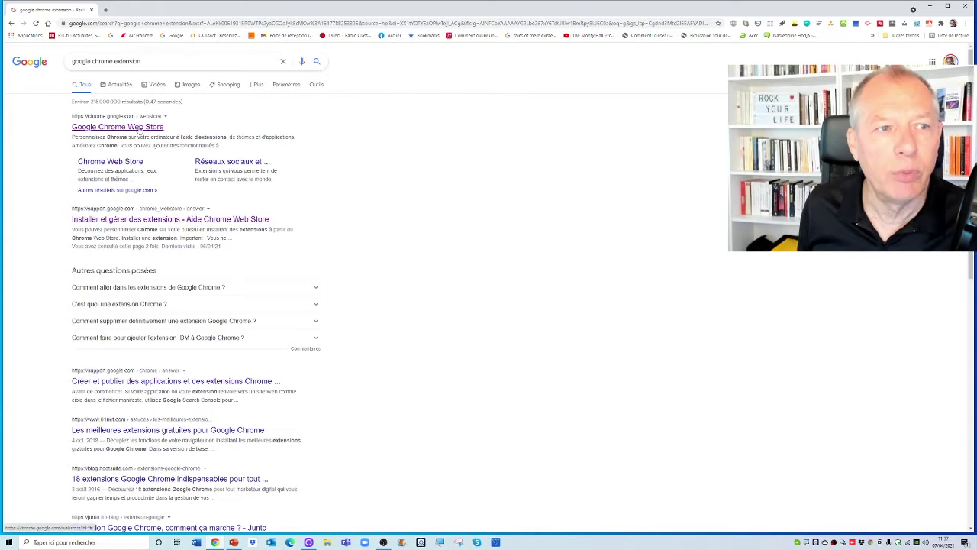
pyautogui.click(139, 128)
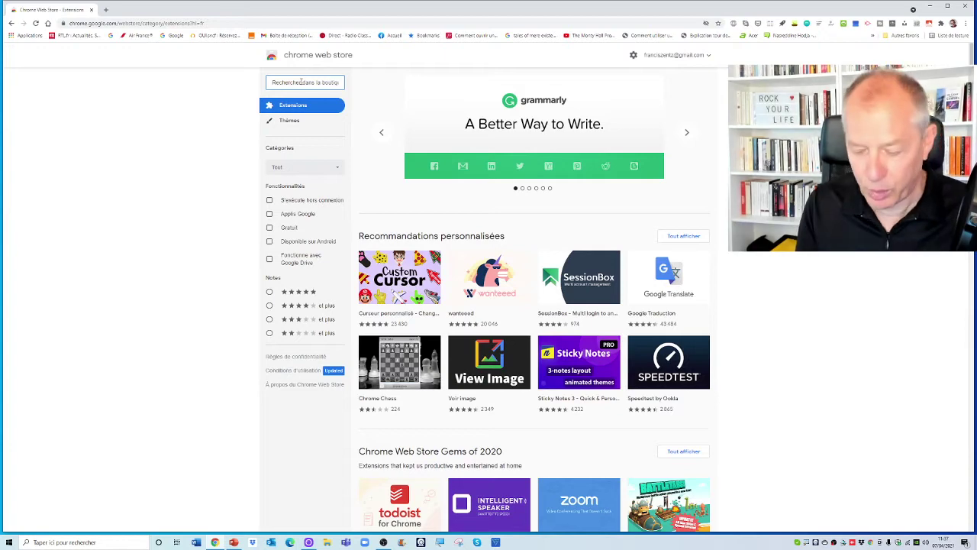
# Step: Search the Chrome Web Store for "momentum" and open the Momentum extension's page
pyautogui.write('momentum')
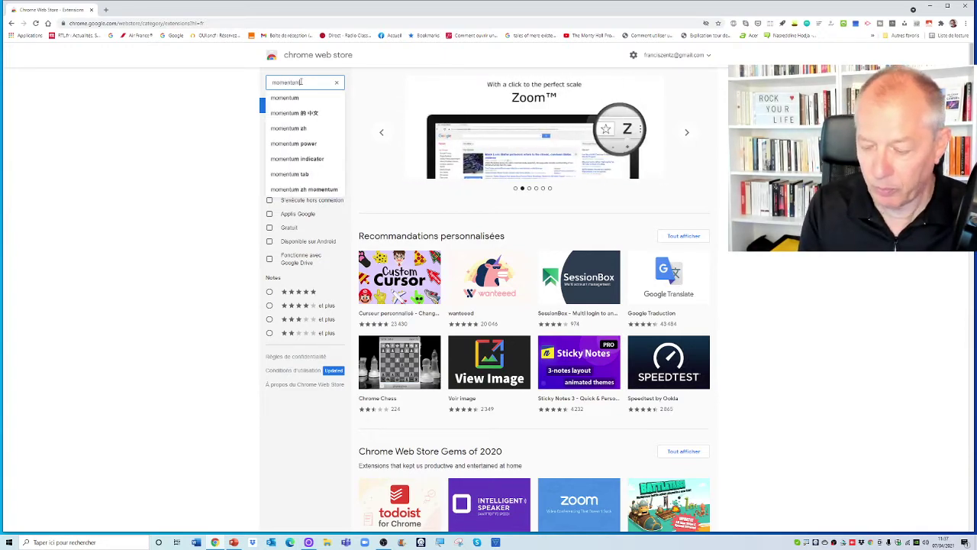
pyautogui.press('Return')
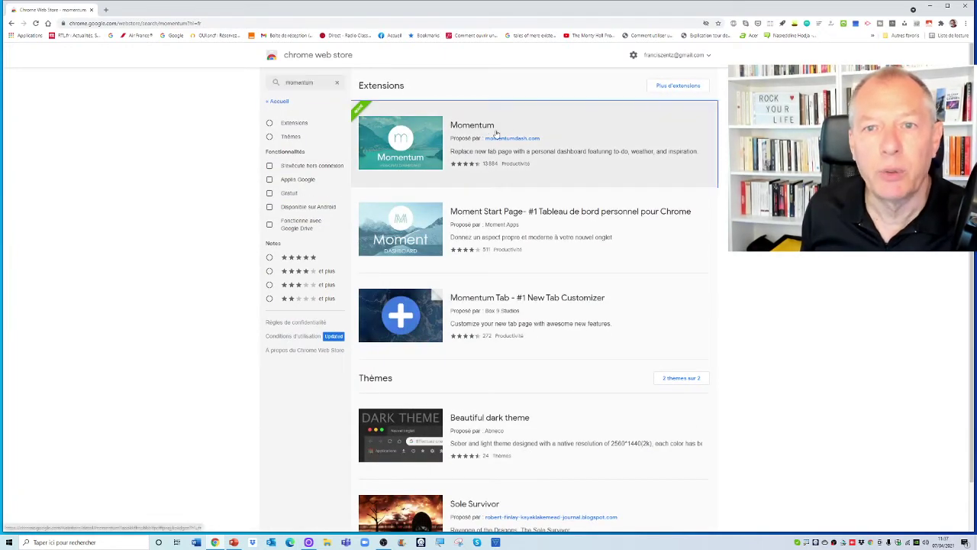
pyautogui.click(497, 134)
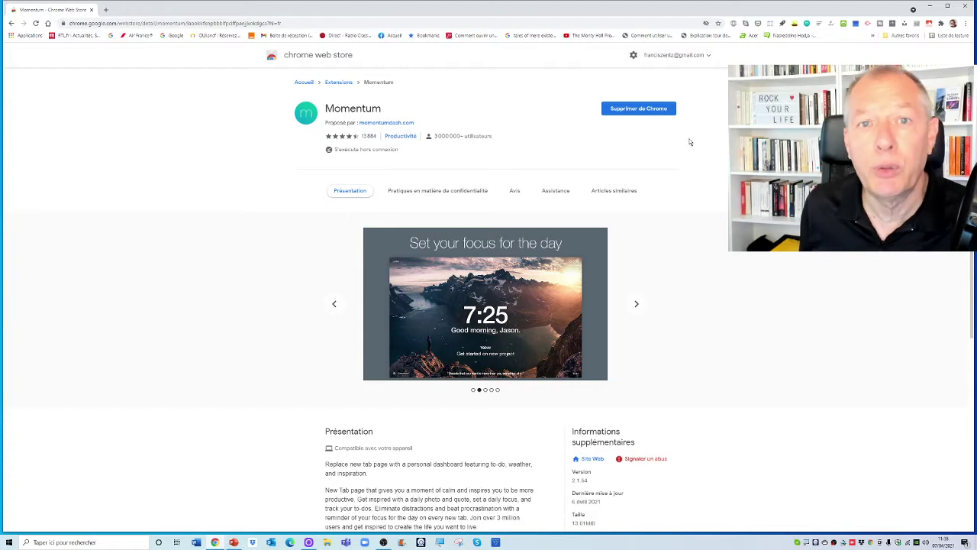
# Step: Open a new tab and check the browser's list of installed extensions
pyautogui.click(105, 10)
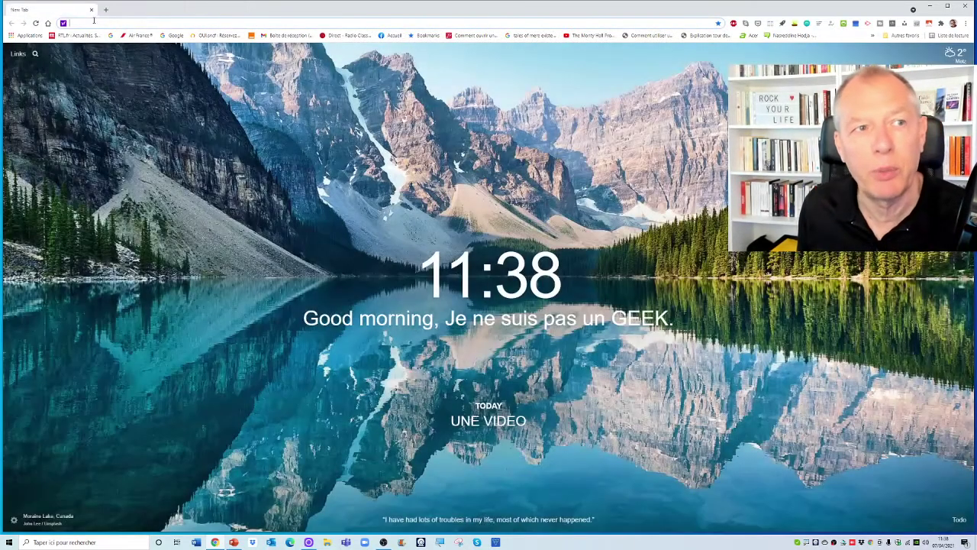
pyautogui.click(942, 24)
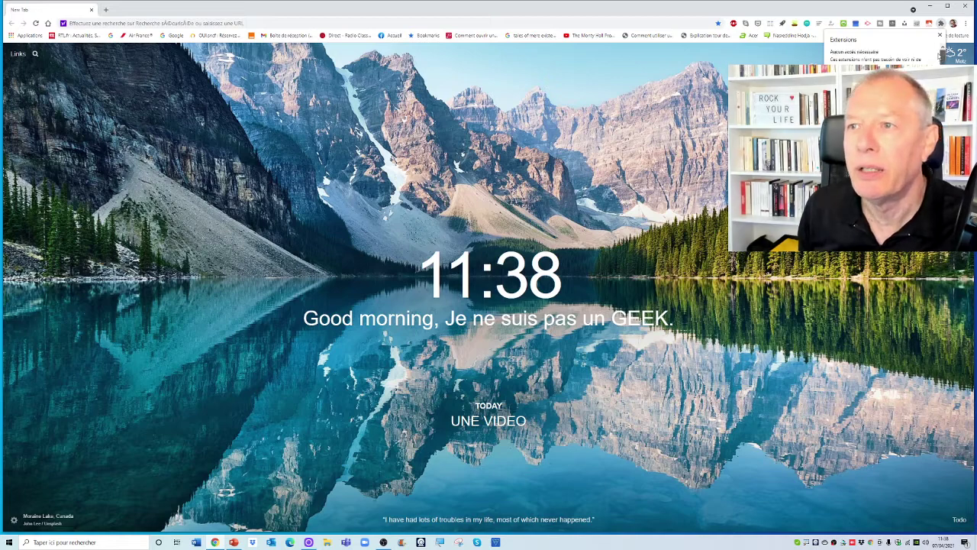
pyautogui.click(940, 37)
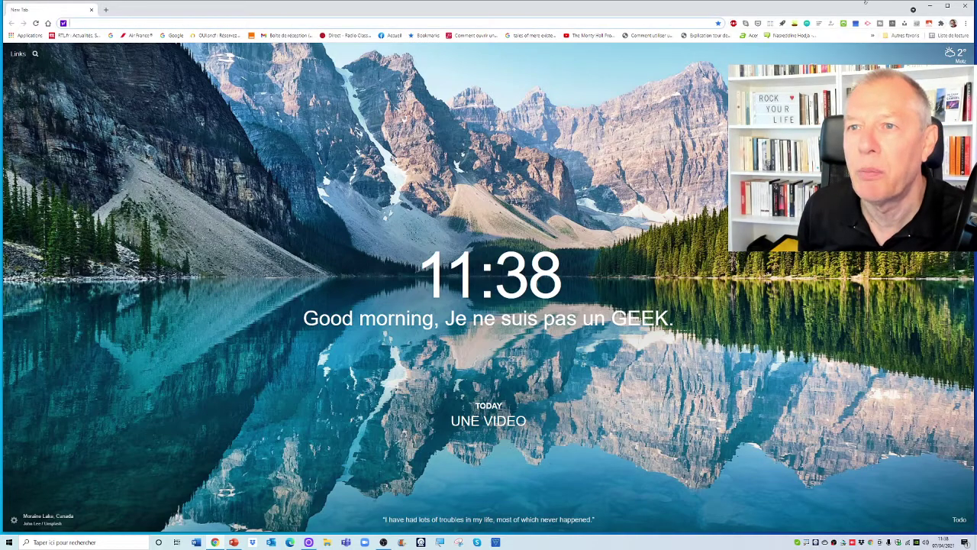
# Step: Split the browser into two side-by-side windows using the 3:7 layout
pyautogui.click(771, 25)
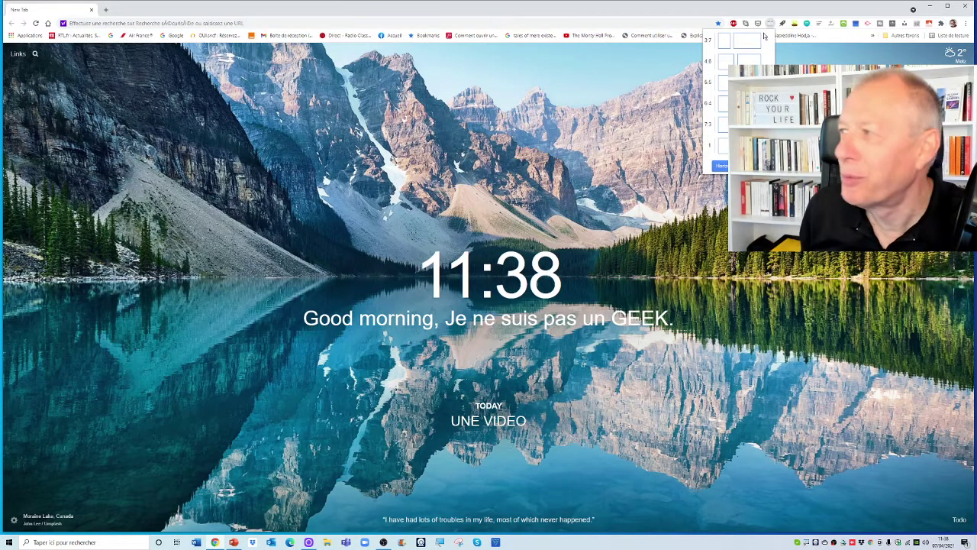
pyautogui.click(724, 46)
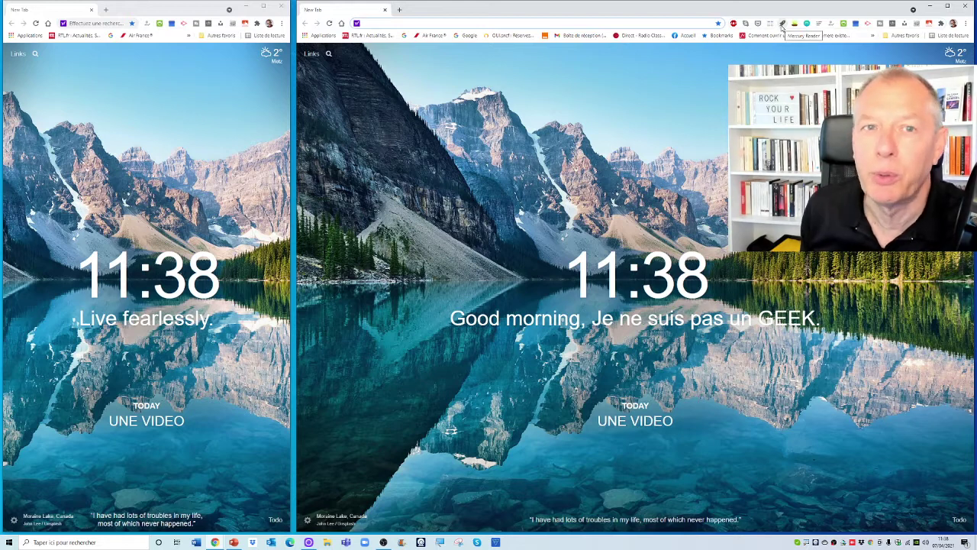
# Step: In the wider window, search Google for "l'homme le plus riche du monde" and open the Forbes.fr billionaire ranking from the news results
pyautogui.click(468, 35)
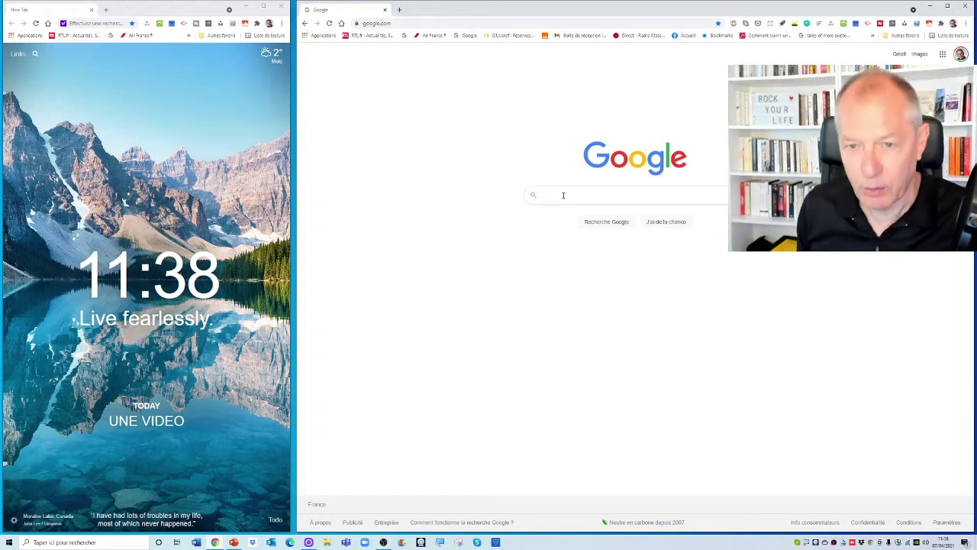
pyautogui.click(564, 196)
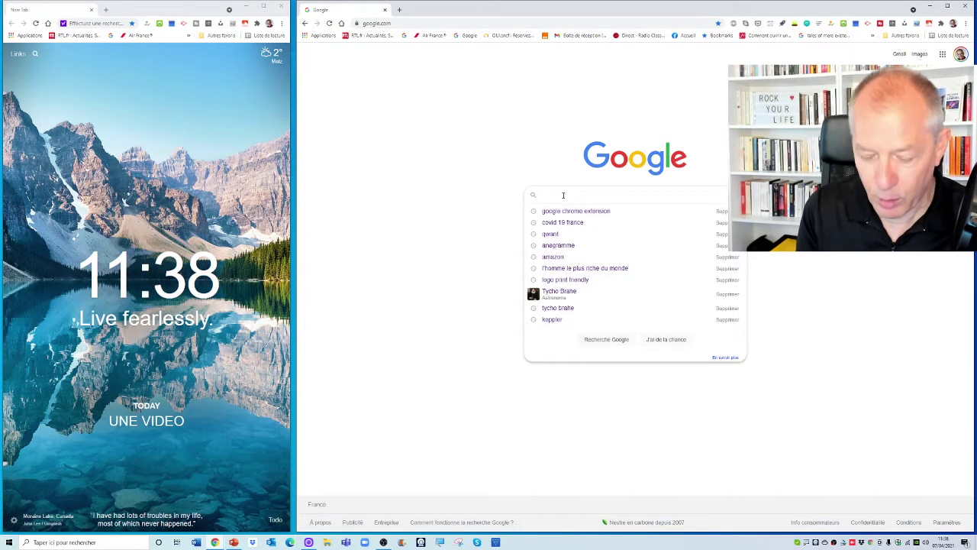
pyautogui.write("l'homme")
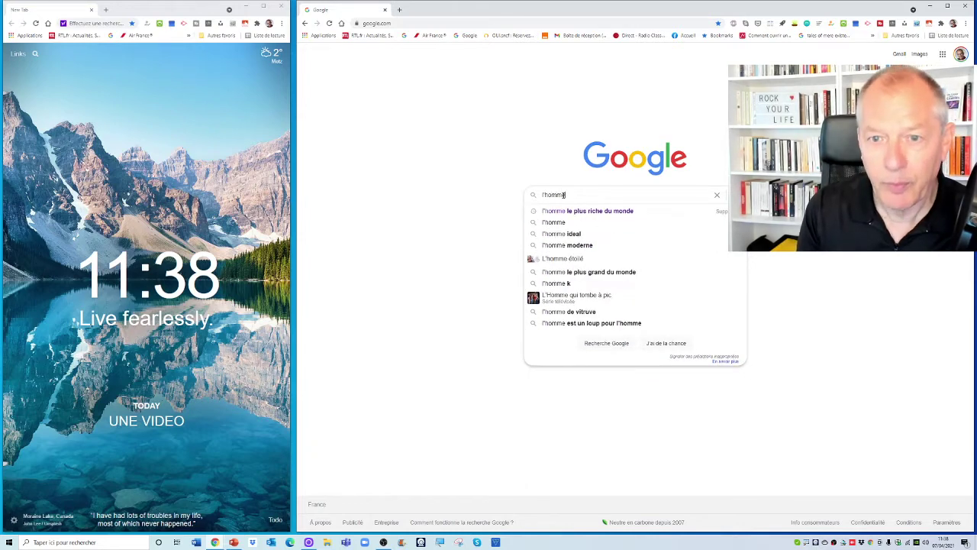
pyautogui.click(611, 212)
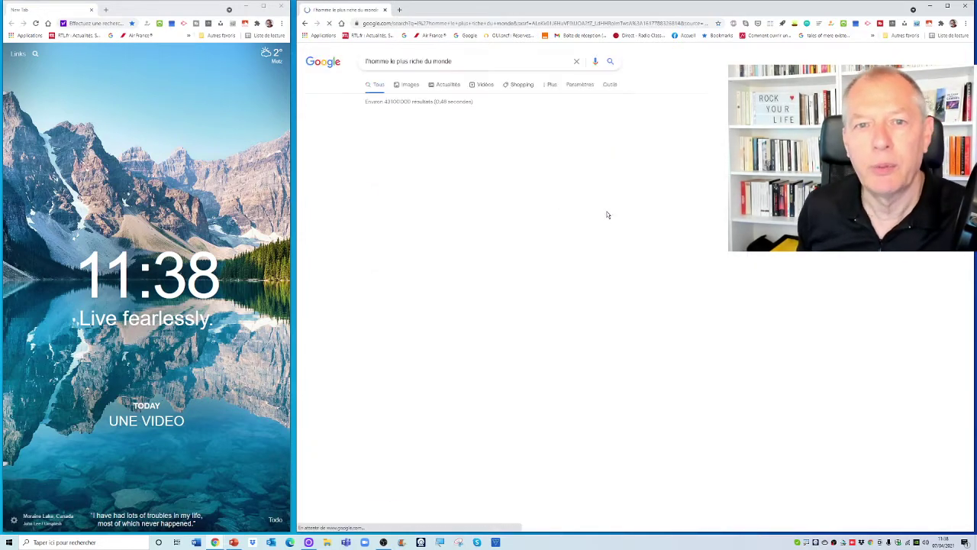
pyautogui.click(447, 86)
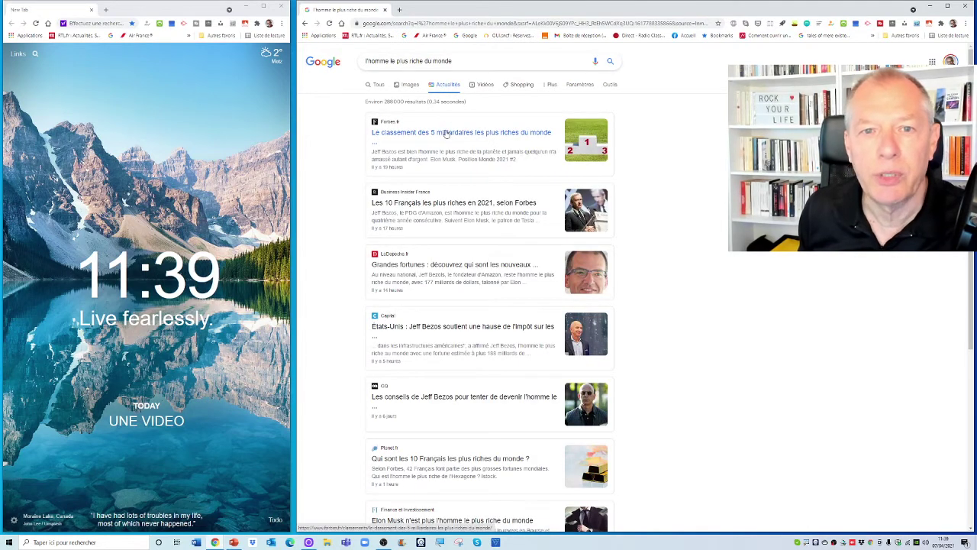
pyautogui.click(447, 132)
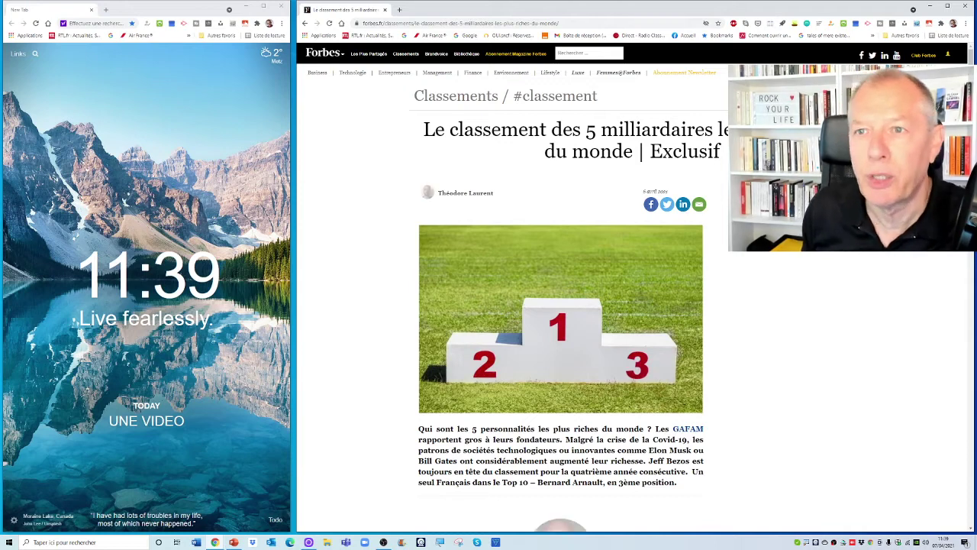
# Step: Display the Forbes article in the Mercury Reader view, skim the billionaire profiles, and return to the original page
pyautogui.click(783, 24)
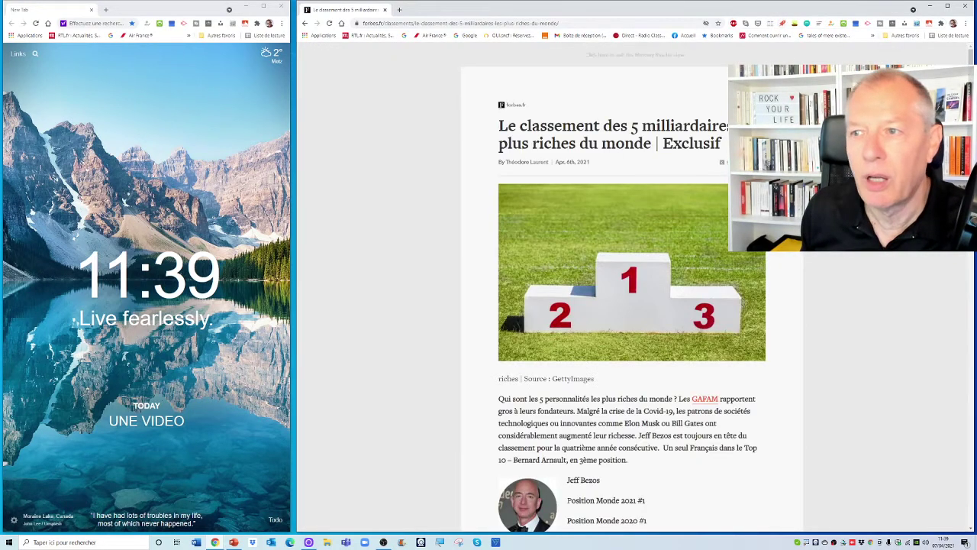
pyautogui.scroll(-15, 953, 330)
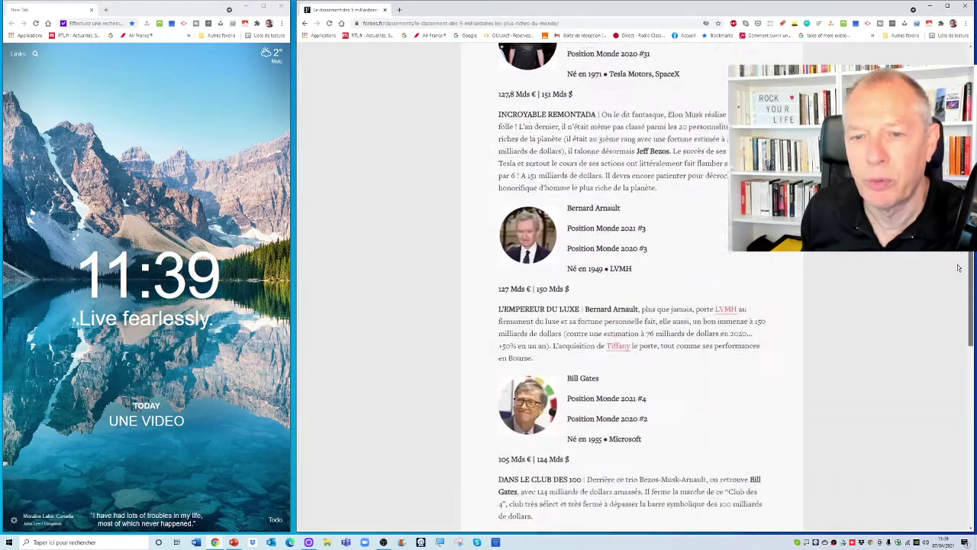
pyautogui.scroll(10, 953, 330)
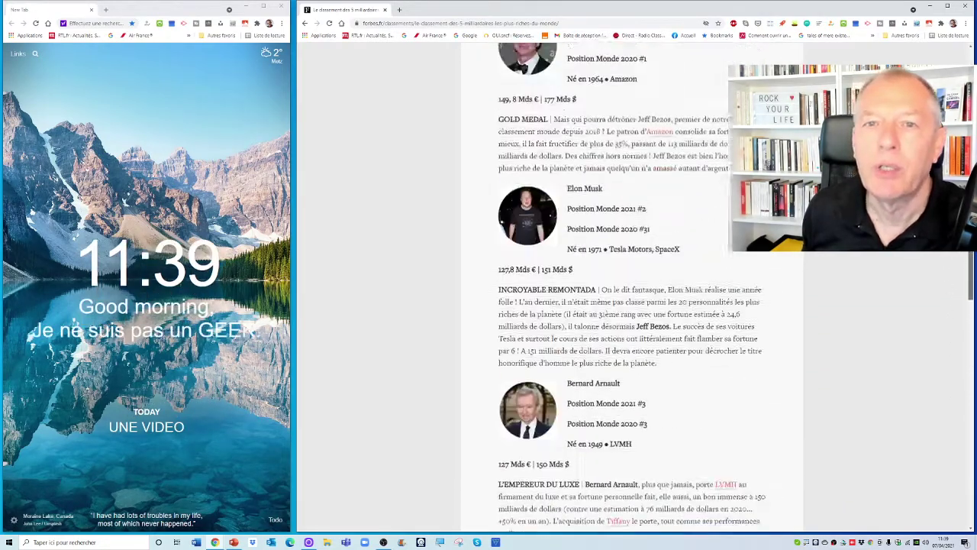
pyautogui.scroll(2, 953, 330)
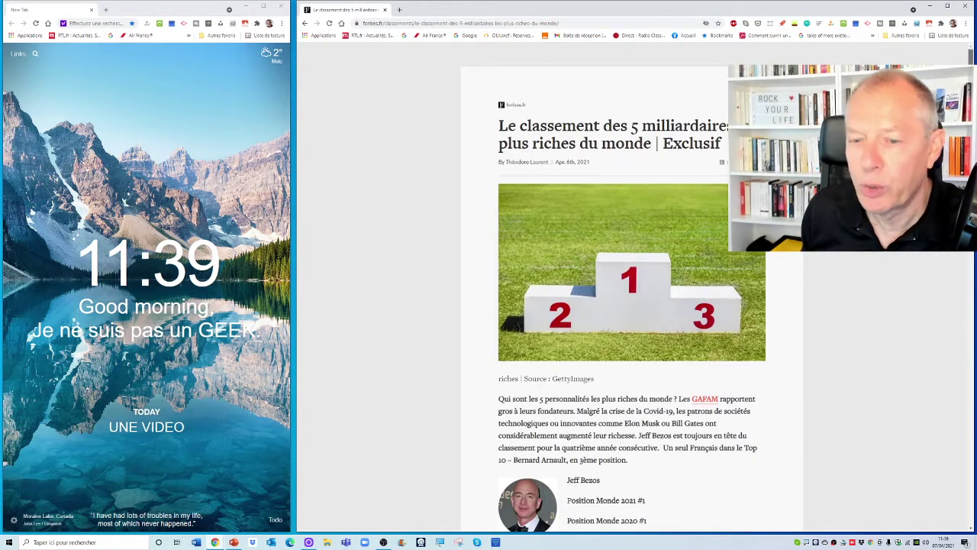
pyautogui.scroll(-3, 632, 306)
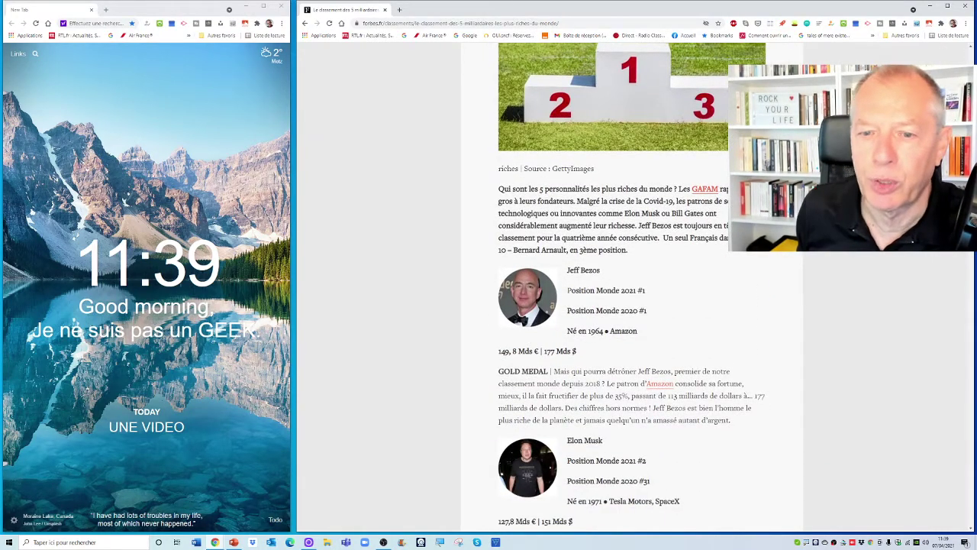
pyautogui.scroll(3, 632, 306)
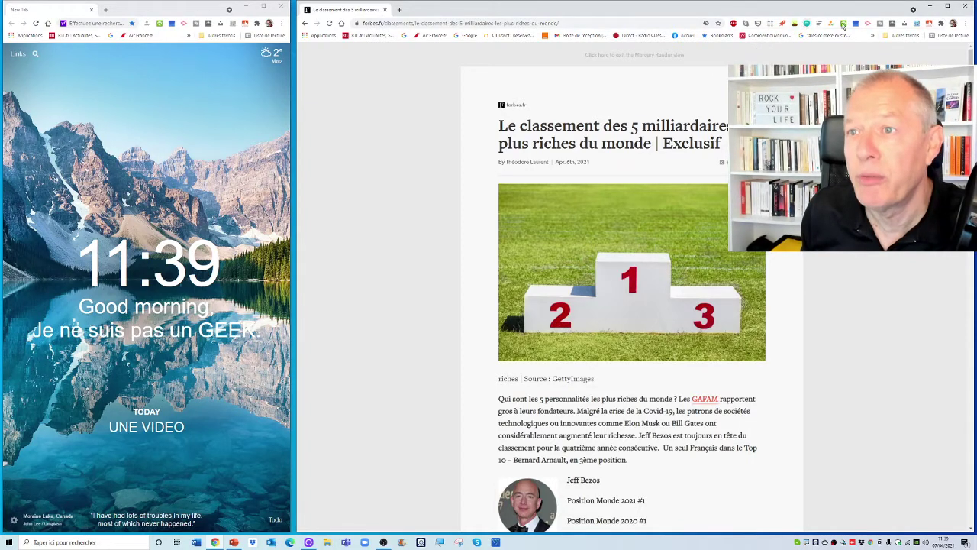
pyautogui.click(794, 23)
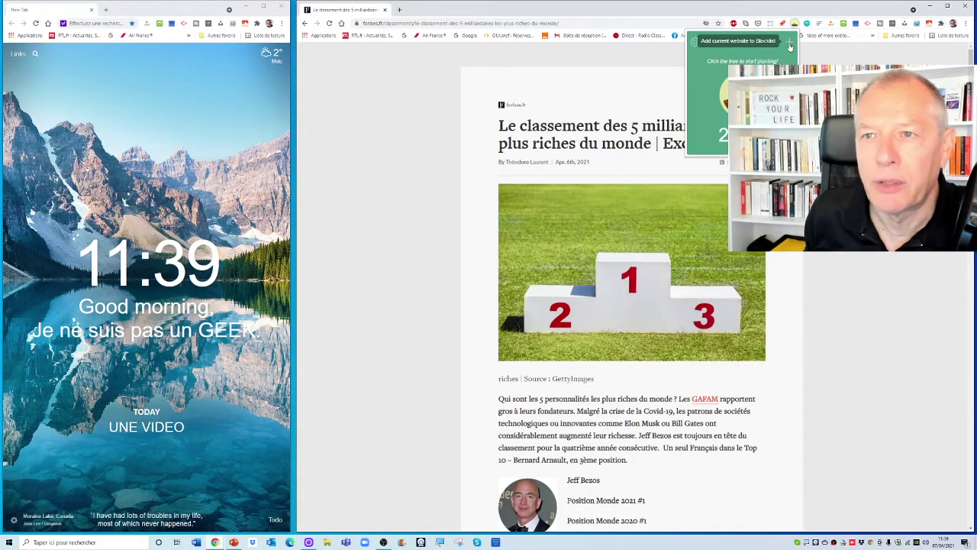
pyautogui.click(790, 47)
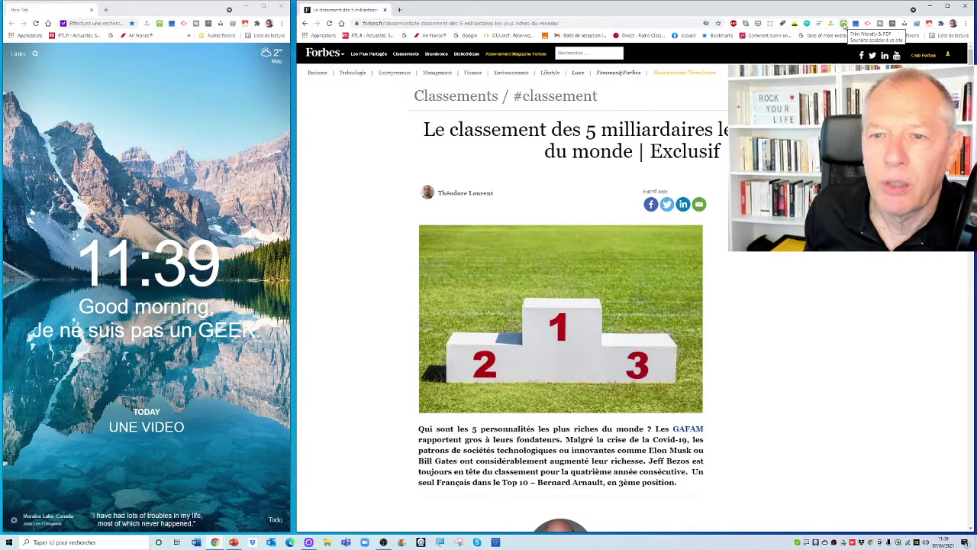
# Step: Preview the Forbes article with the Print Friendly & PDF extension, skim its cleaned-up content, and close the preview
pyautogui.click(845, 26)
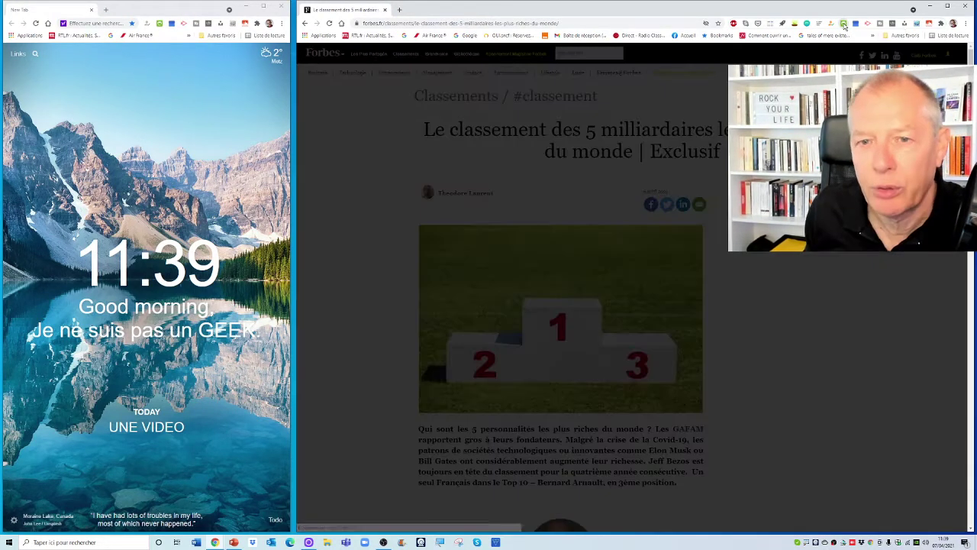
pyautogui.scroll(-8, 742, 66)
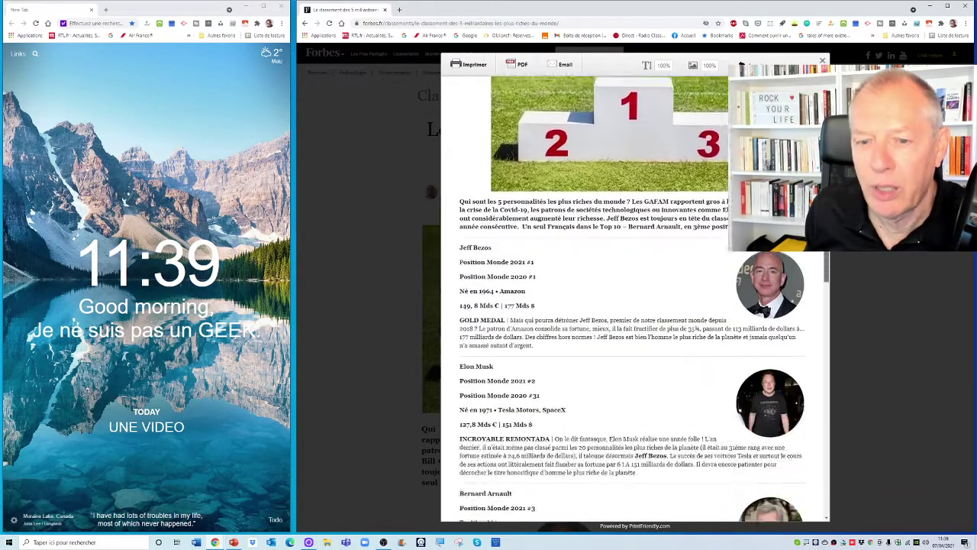
pyautogui.scroll(8, 741, 67)
pyautogui.scroll(1, 741, 66)
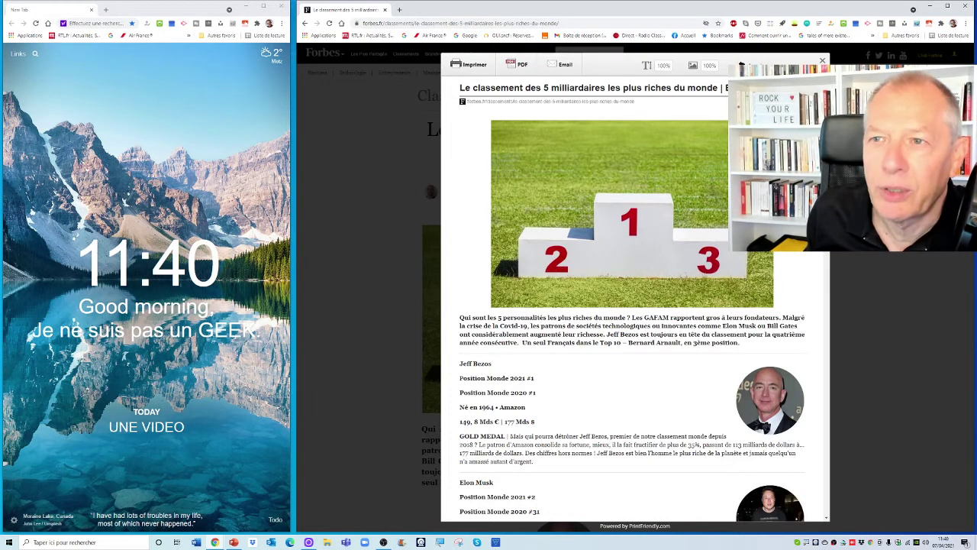
pyautogui.press('Escape')
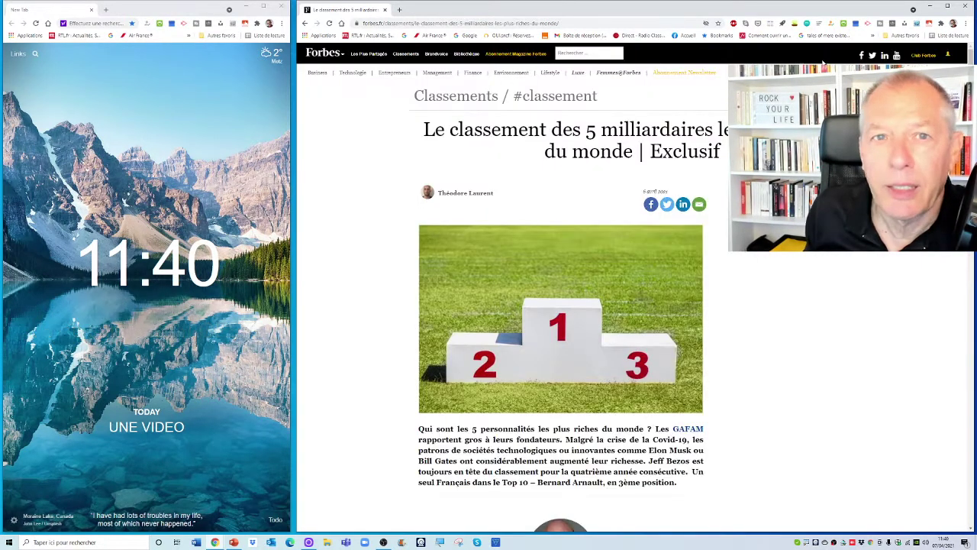